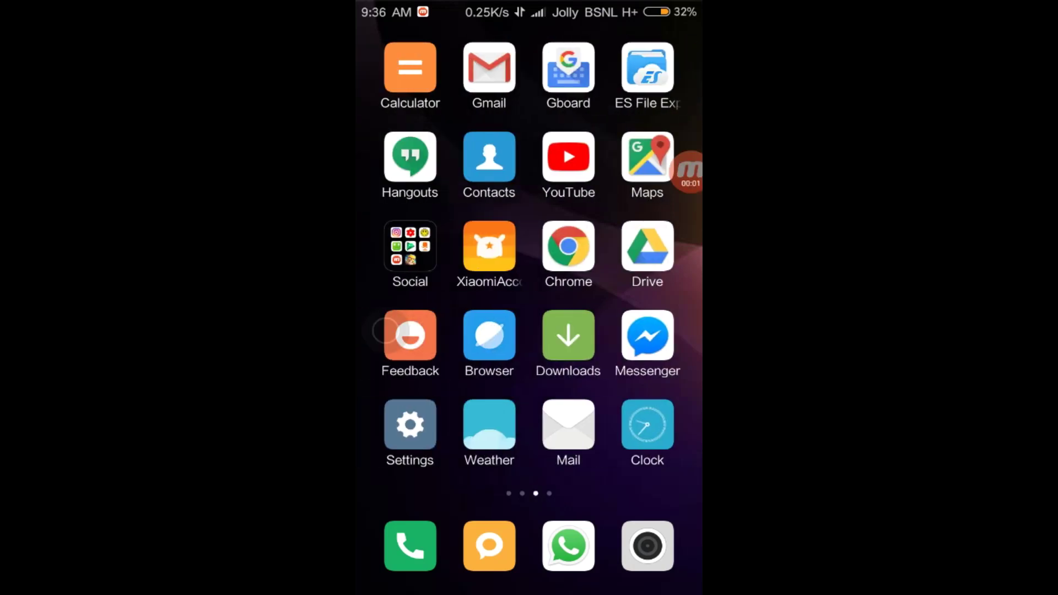
Step: Swipe through the MIUI home screen pages to reach and launch YouTube
mouse_move(441, 341)
left_mouse_down()
mouse_move(661, 341)
mouse_move(413, 341)
left_mouse_up()
left_click_drag(610, 303, 385, 330)
left_click_drag(561, 358, 682, 358)
mouse_move(606, 341)
left_mouse_down()
mouse_move(385, 330)
mouse_move(661, 358)
left_mouse_up()
left_click_drag(610, 296, 503, 338)
left_click_drag(584, 307, 540, 307)
Step: Let YouTube load, tap around the Couldn't sign in error, then open the Account menu
left_click(567, 157)
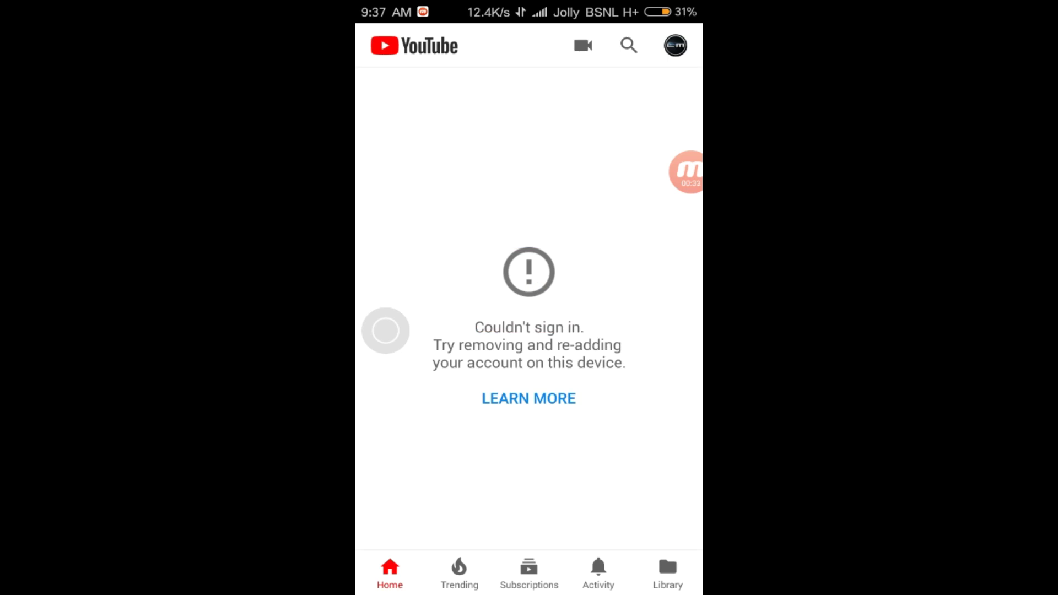
left_click(570, 385)
left_click(474, 357)
left_click(510, 327)
left_click(582, 355)
left_click(676, 45)
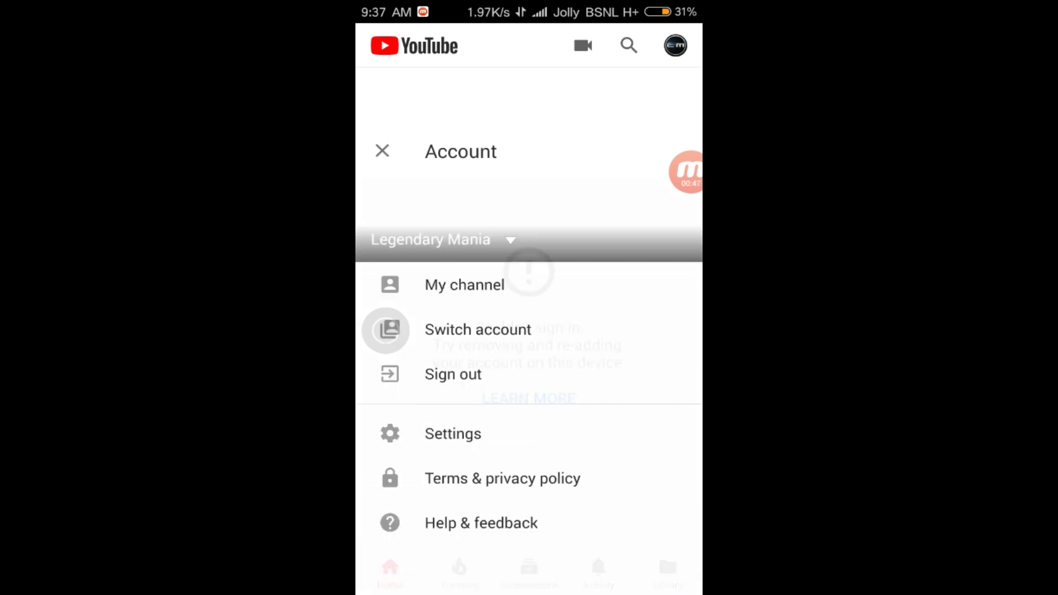
Step: Open and dismiss the Switch account list, browse Trending and Library, retry, then return Home
left_click(448, 225)
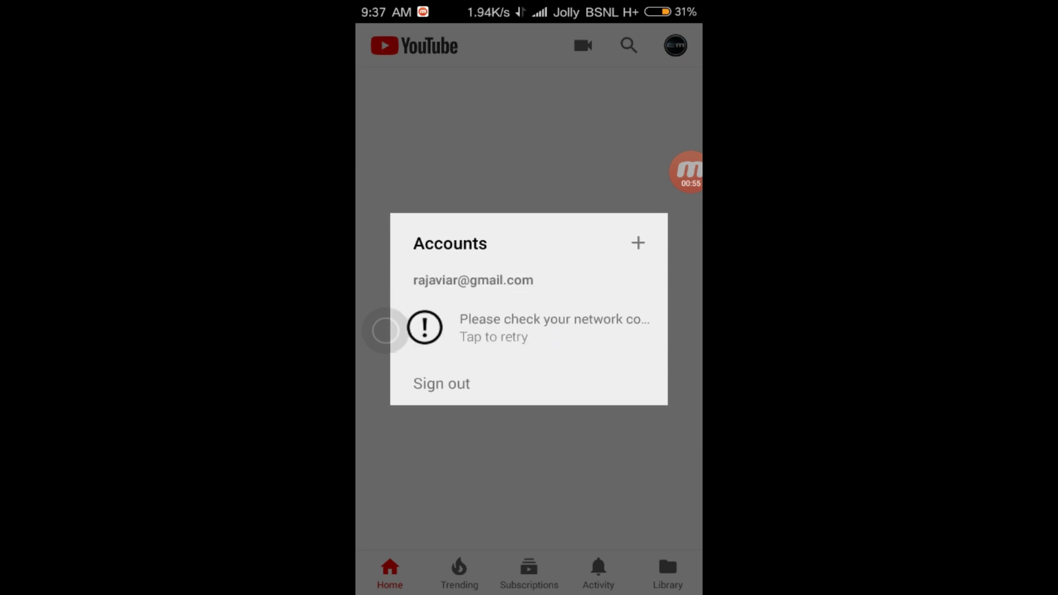
key("Escape")
left_click(459, 572)
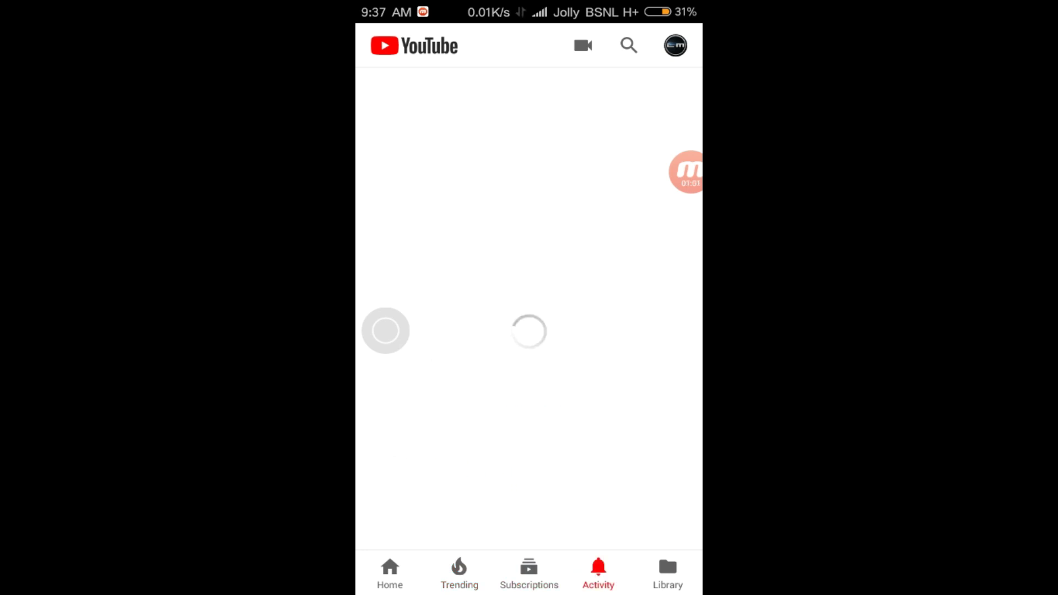
left_click(667, 573)
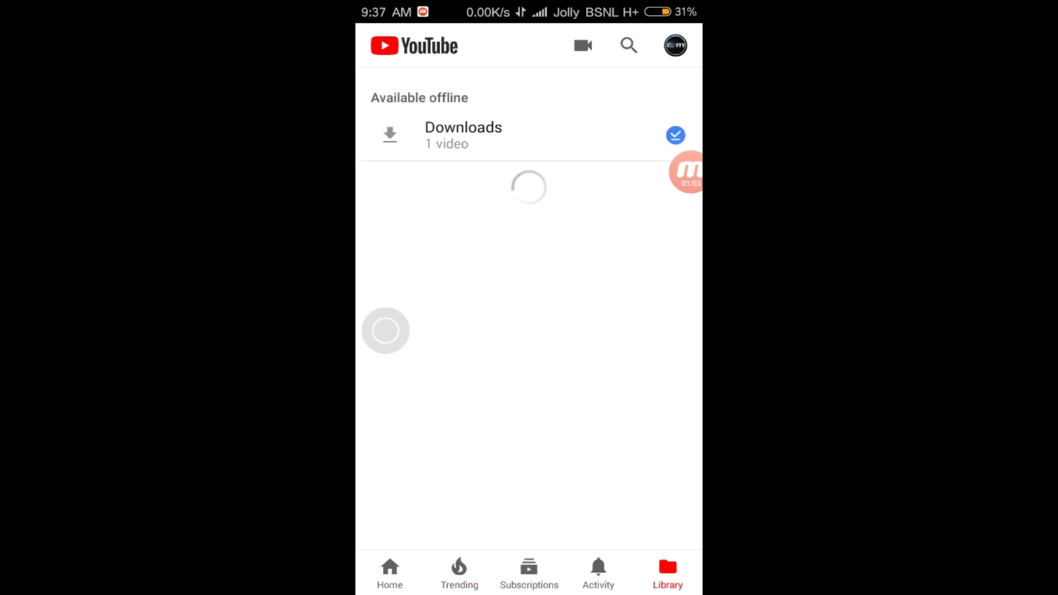
left_click(529, 288)
left_click(389, 573)
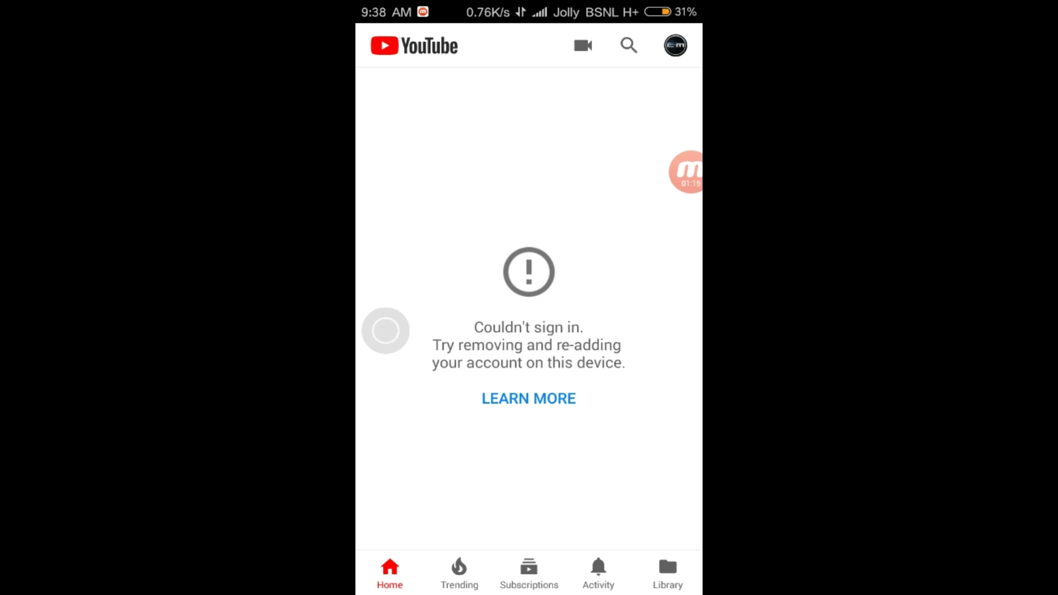
Step: From the avatar's accounts list, start adding a new Google account
left_click(676, 45)
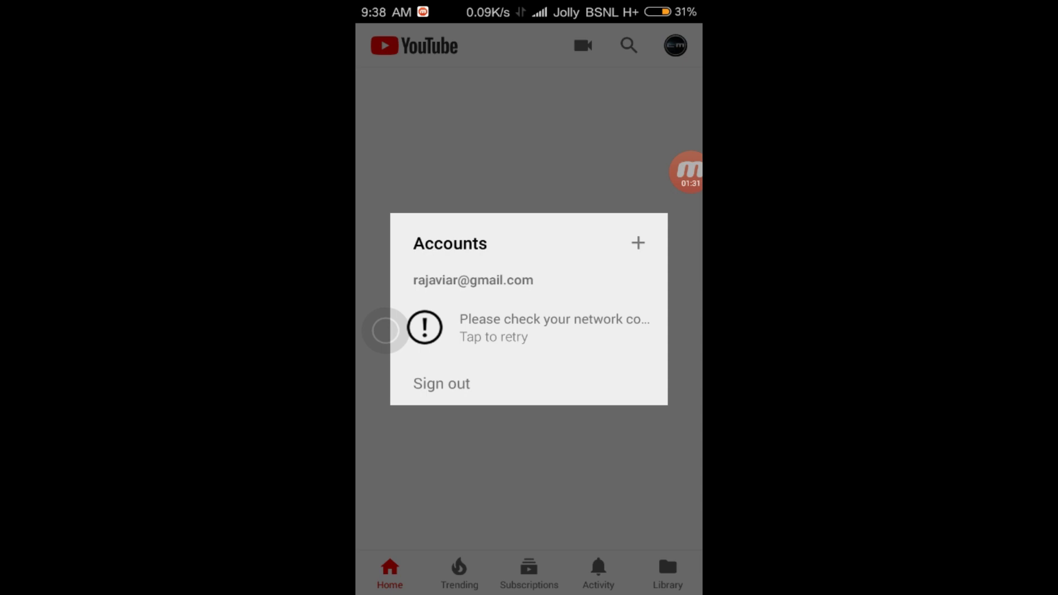
left_click(638, 242)
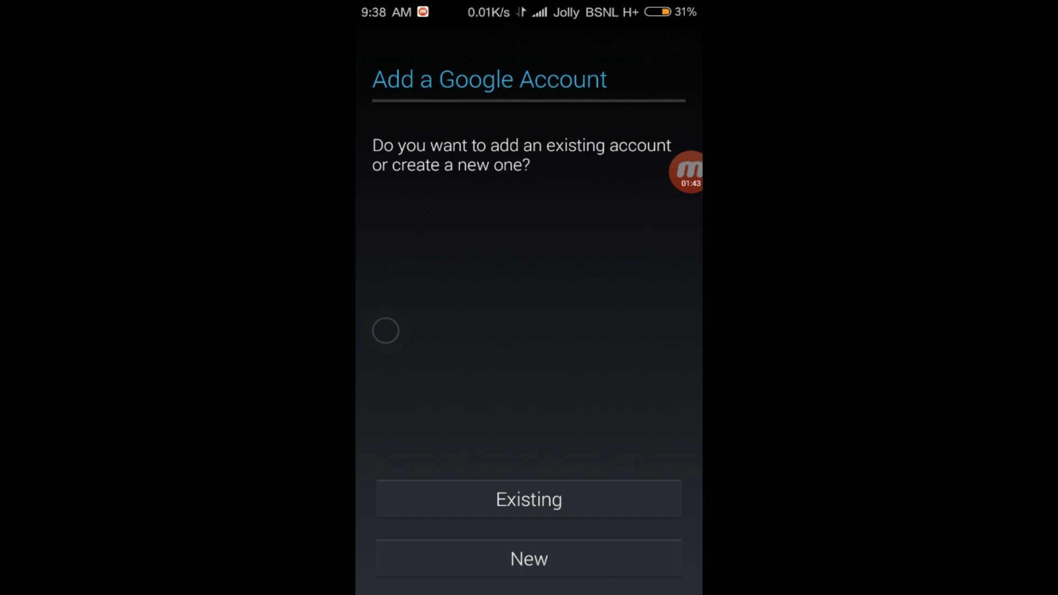
left_click(528, 499)
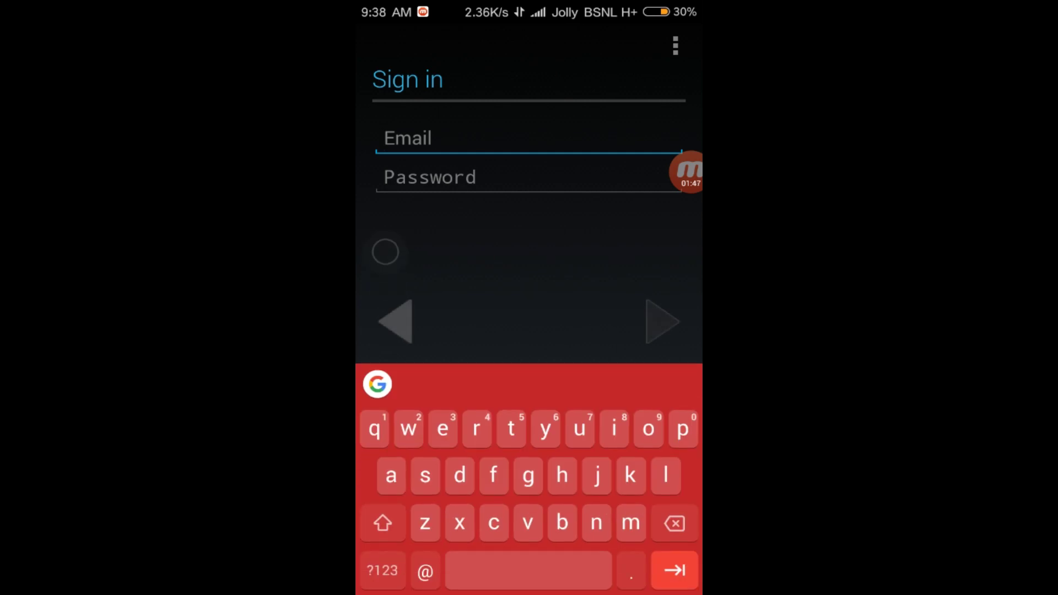
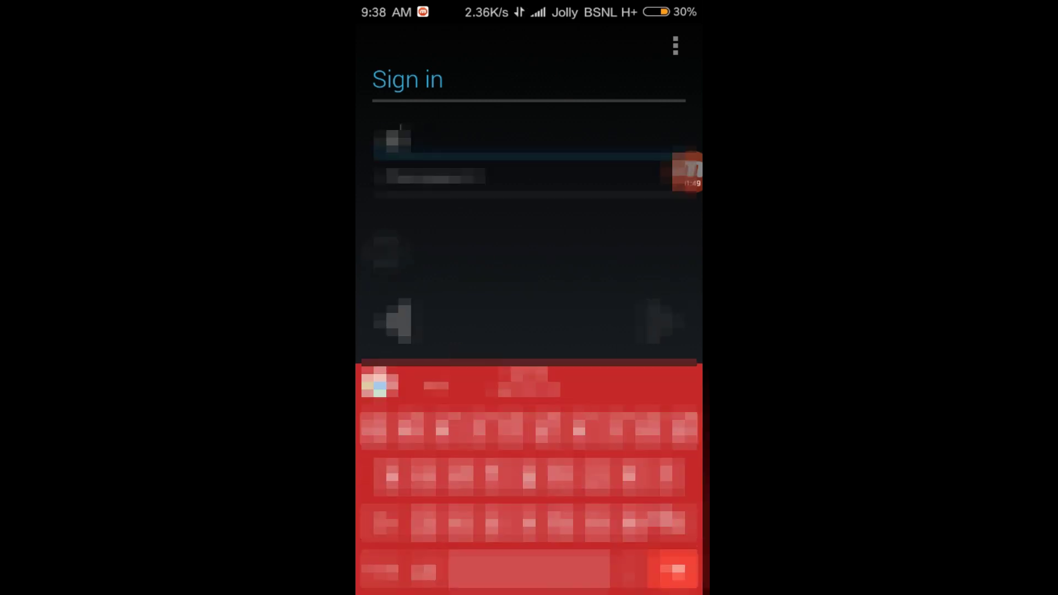
key("Tab")
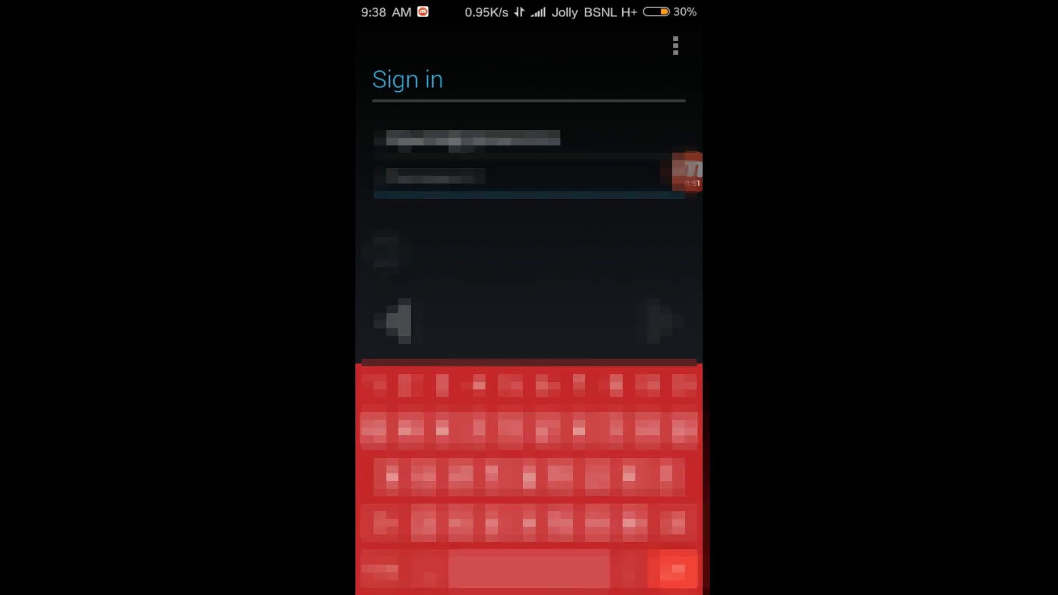
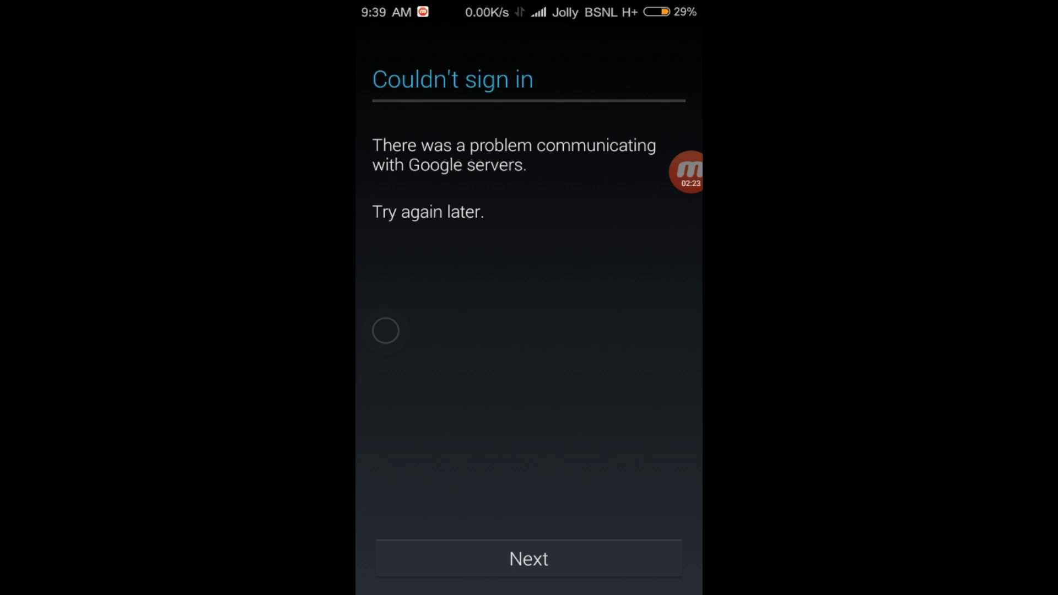
Step: Dismiss the server-communication sign-in error to return to the existing-or-new account choice
left_click(574, 545)
left_click(385, 331)
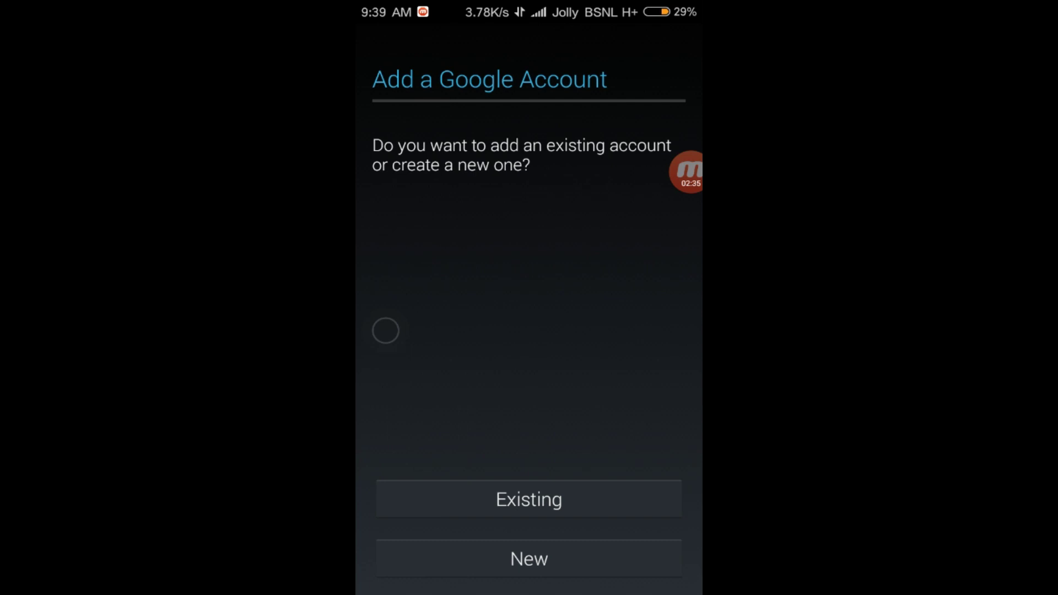
Step: Leave account setup and close the Accounts dialog to get back to YouTube
left_click(385, 330)
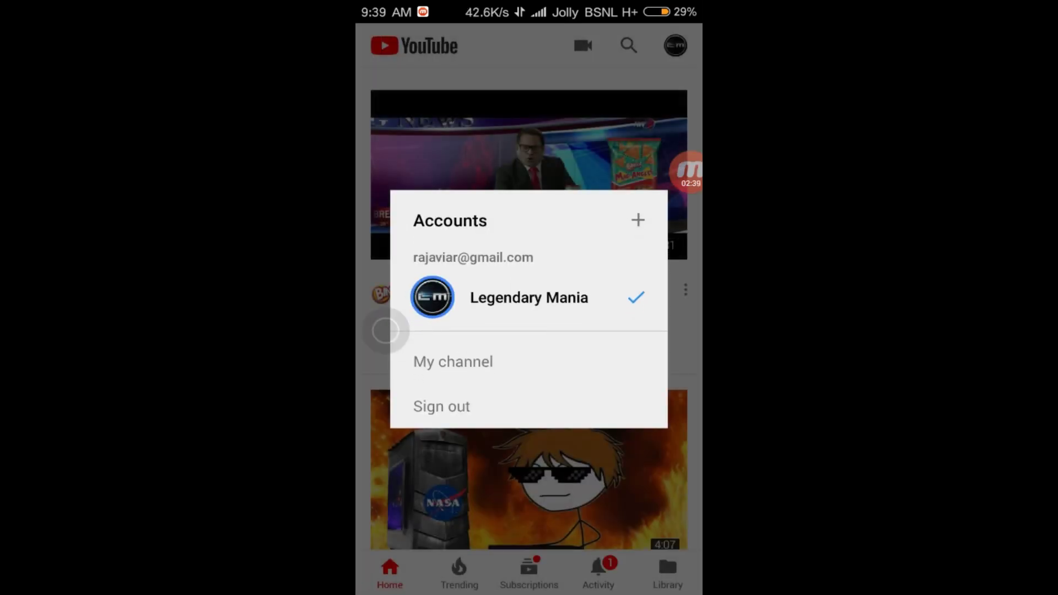
key("Escape")
scroll(529, 331, "down", 3)
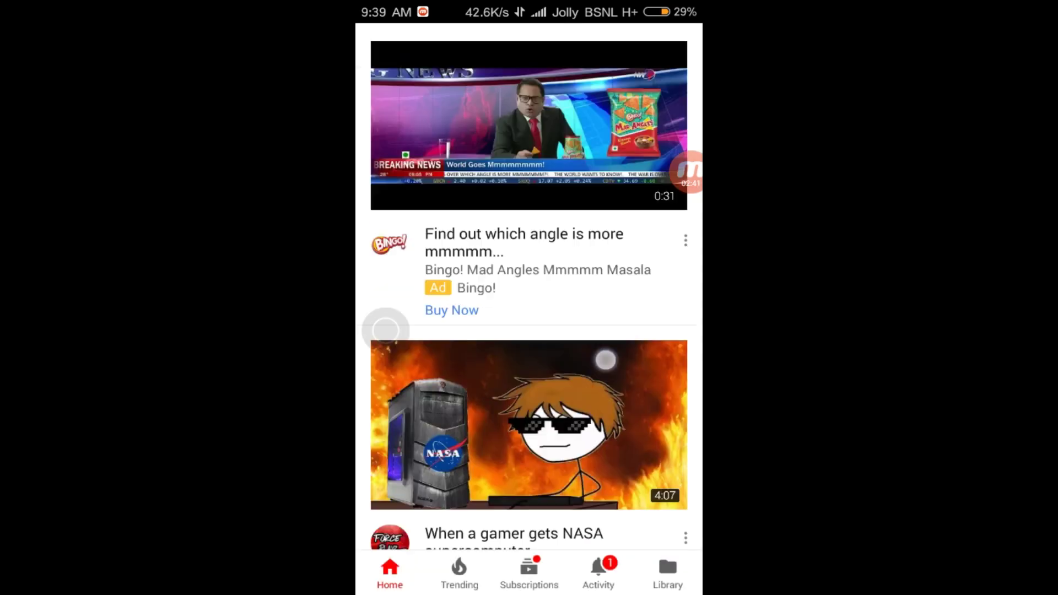
Step: Check the Activity notifications, then return to the Home feed now loading videos
left_click(598, 573)
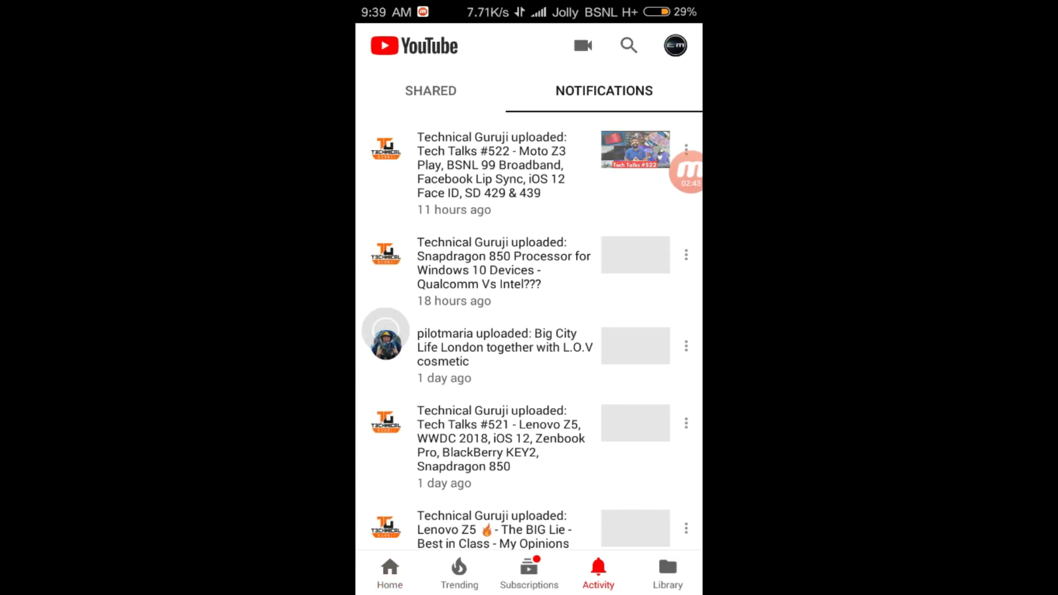
left_click(407, 572)
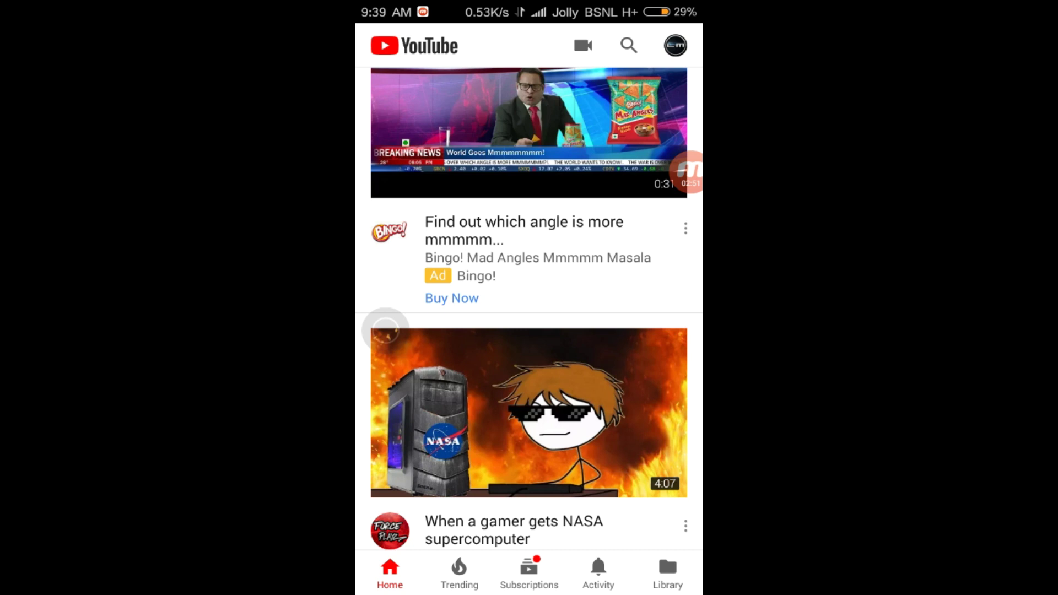
scroll(385, 331, "up", 1)
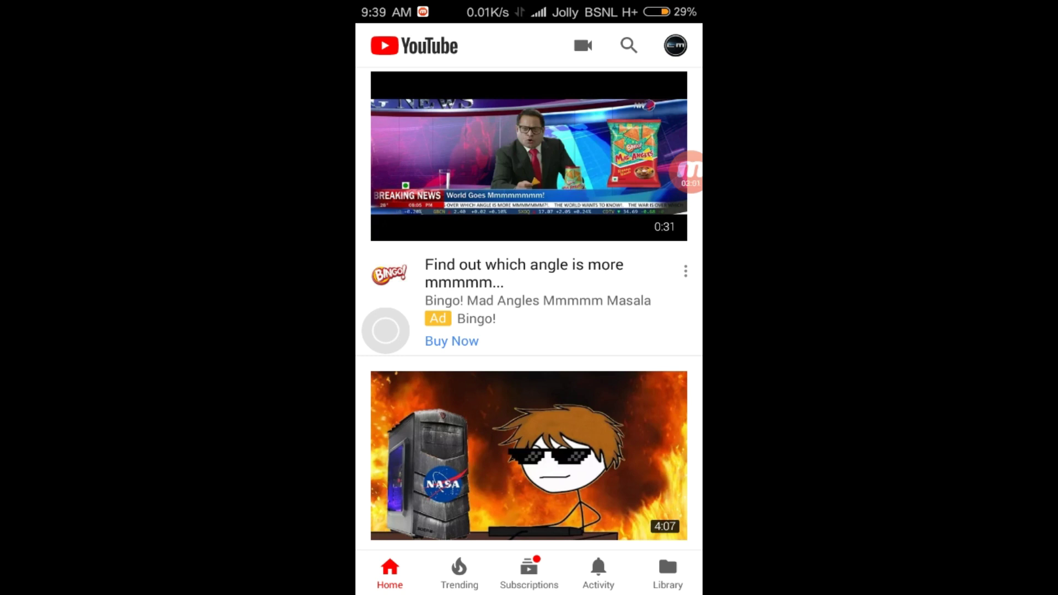
left_click(686, 171)
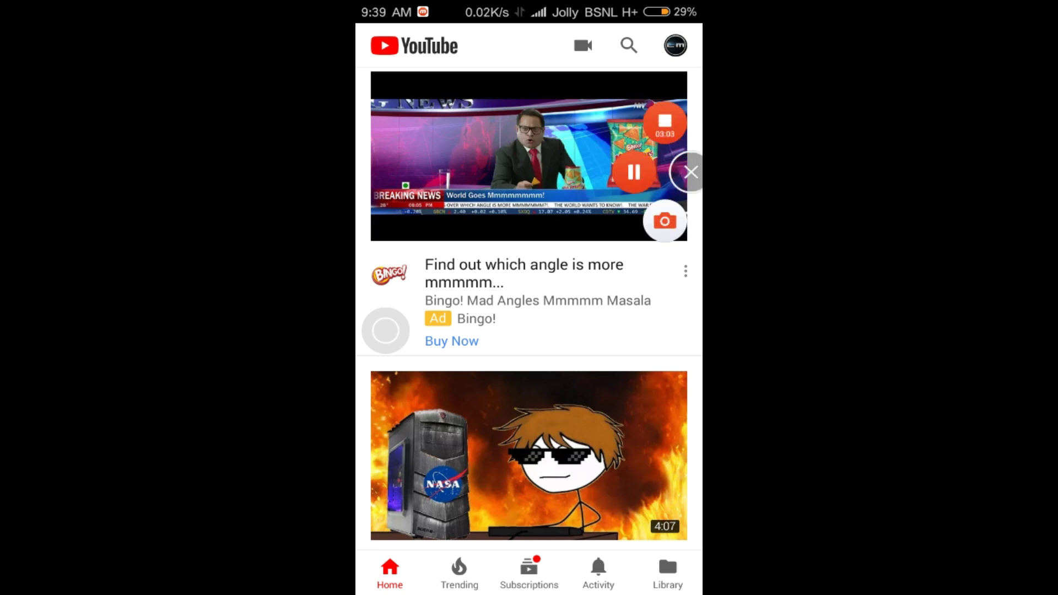